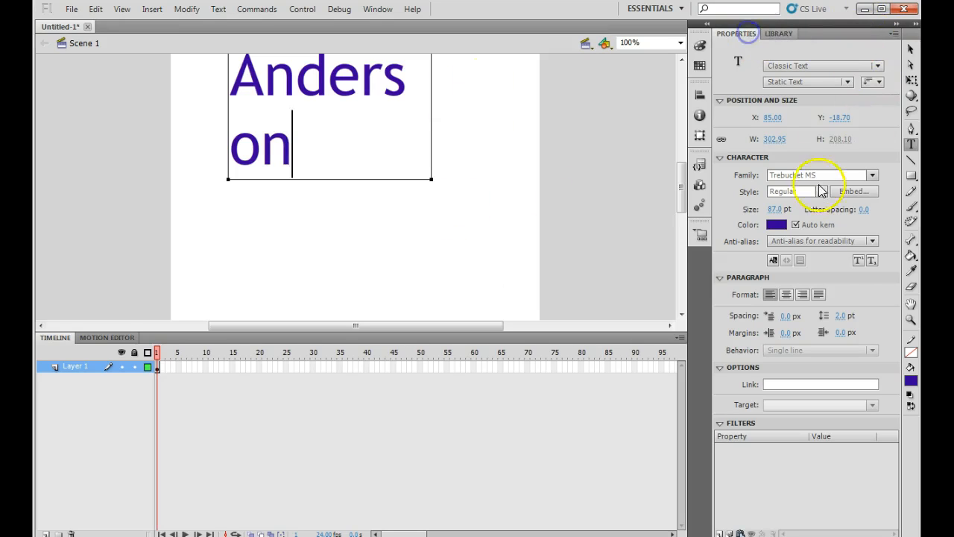
Widen the name's text box to about 424 px so it fits on one line, and recolor the text teal
{"action": "left_click_drag", "start_coordinate": [433, 179], "coordinate": [512, 112]}
{"action": "left_click", "coordinate": [447, 84]}
{"action": "left_click_drag", "start_coordinate": [447, 83], "coordinate": [202, 85]}
{"action": "left_click", "coordinate": [783, 230]}
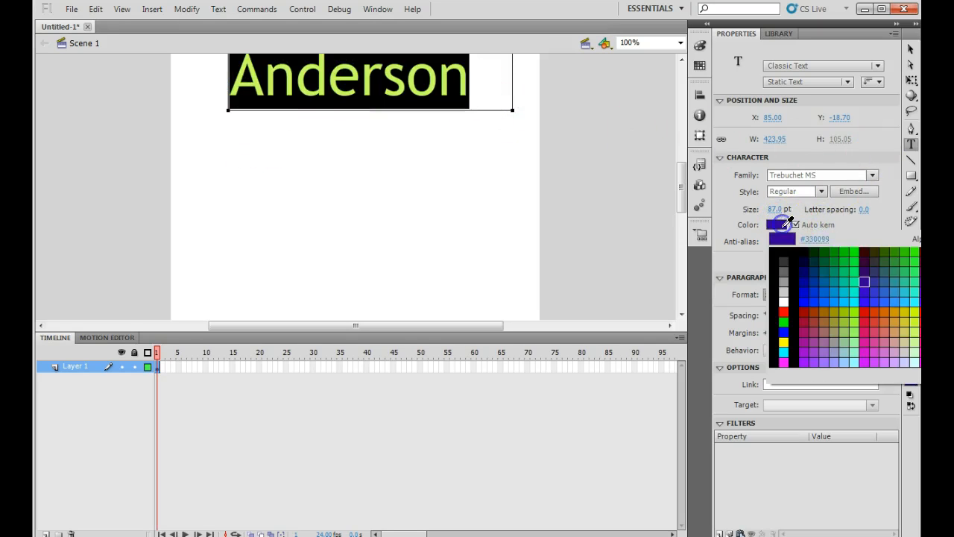
{"action": "left_click", "coordinate": [831, 280]}
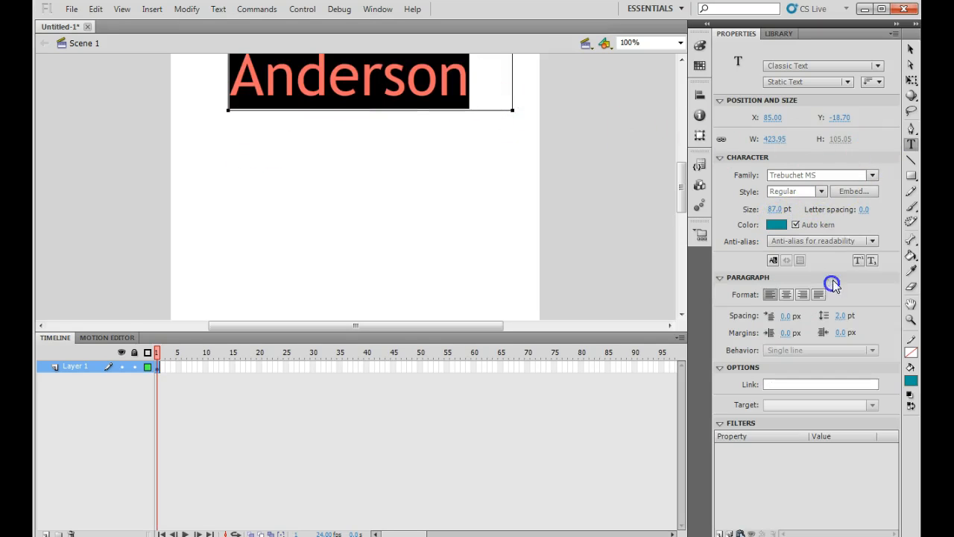
Set the selected text's font family to Wide Latin and its size to 44 pt
{"action": "left_click", "coordinate": [872, 176]}
{"action": "left_click", "coordinate": [810, 408]}
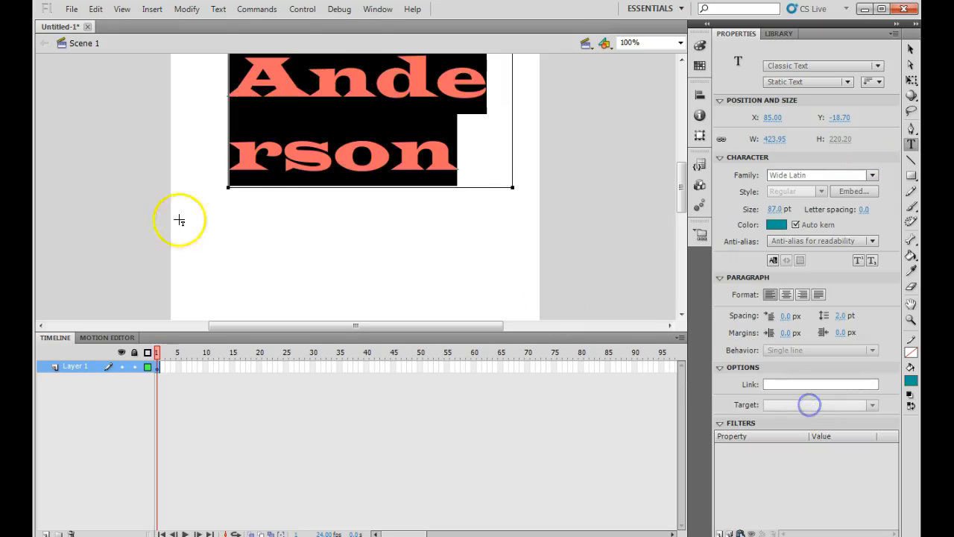
{"action": "left_click_drag", "start_coordinate": [775, 211], "coordinate": [747, 210]}
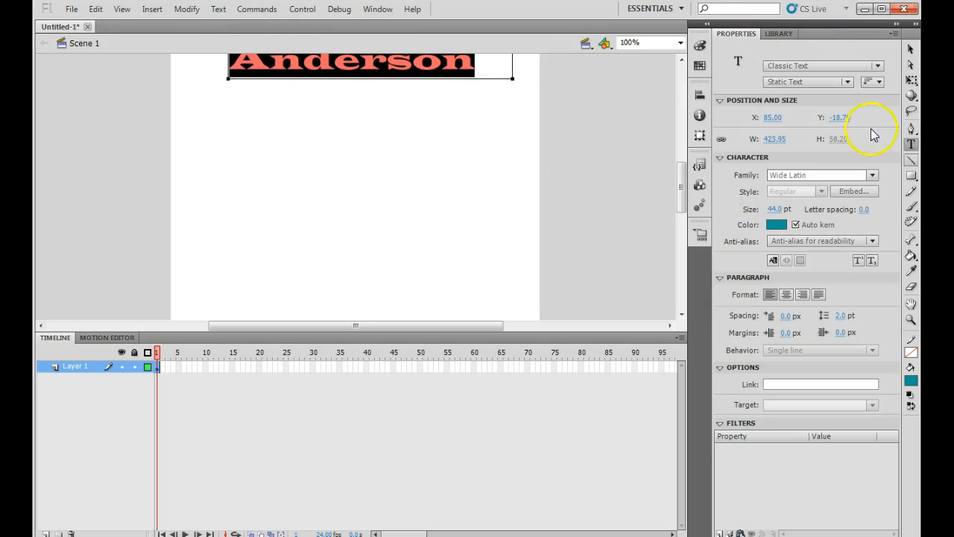
Move the text down onto the stage to about X 69, Y 97
{"action": "mouse_move", "coordinate": [681, 187]}
{"action": "left_mouse_down"}
{"action": "mouse_move", "coordinate": [681, 164]}
{"action": "mouse_move", "coordinate": [678, 173]}
{"action": "left_mouse_up"}
{"action": "left_click", "coordinate": [909, 49]}
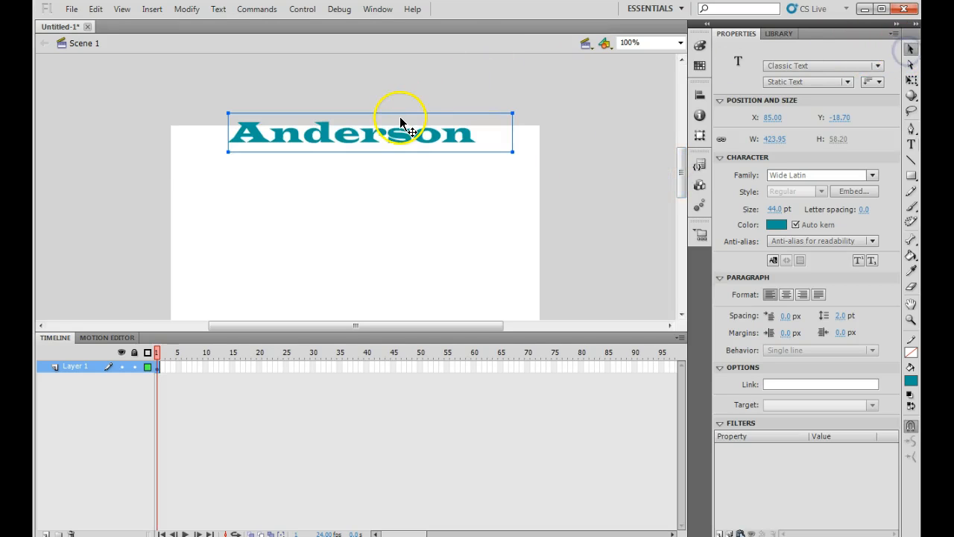
{"action": "left_click_drag", "start_coordinate": [401, 117], "coordinate": [390, 193]}
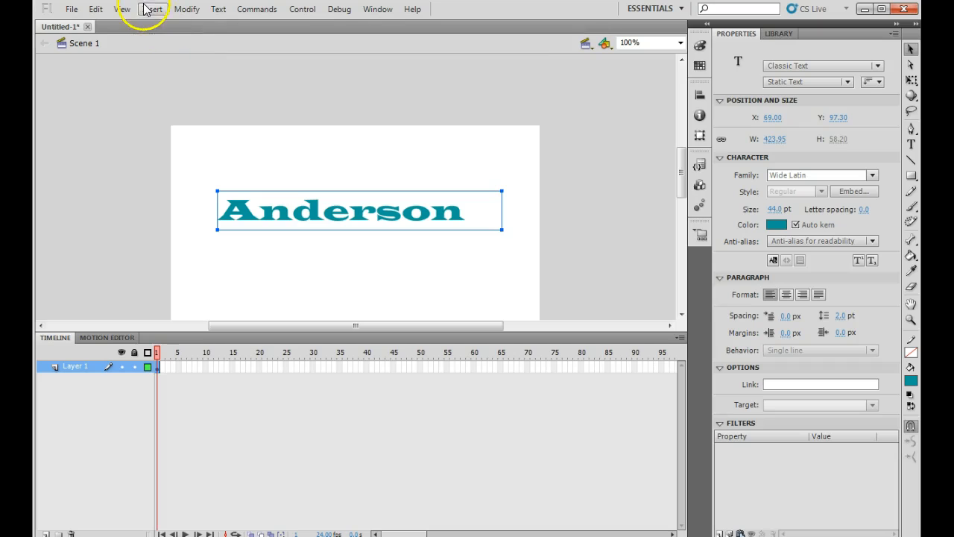
Break the text apart into individual letters and distribute them to separate layers
{"action": "left_click", "coordinate": [187, 11]}
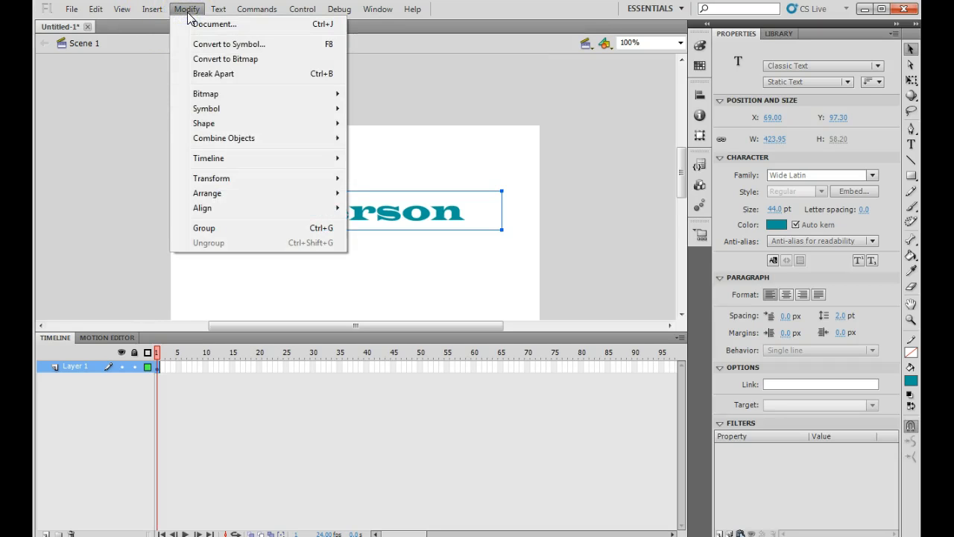
{"action": "left_click", "coordinate": [216, 74]}
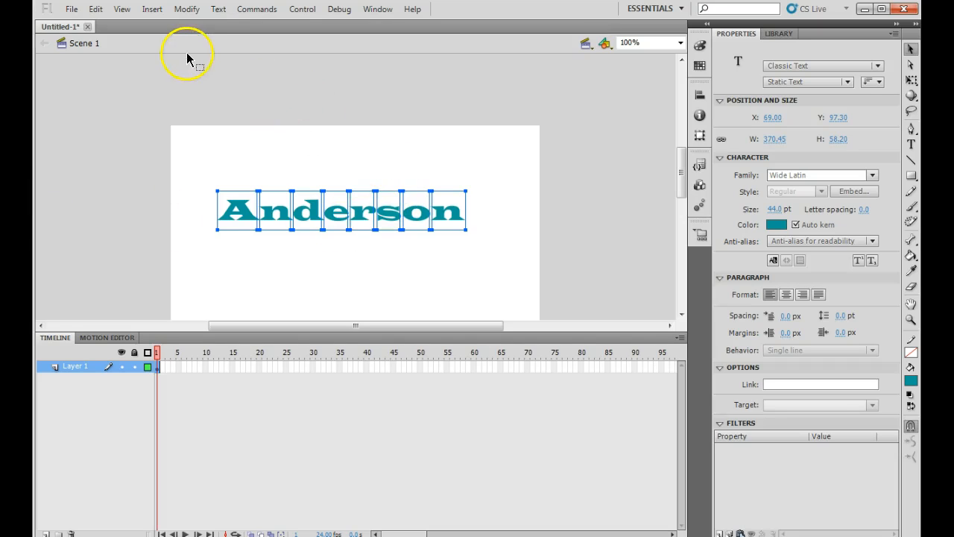
{"action": "left_click", "coordinate": [186, 10]}
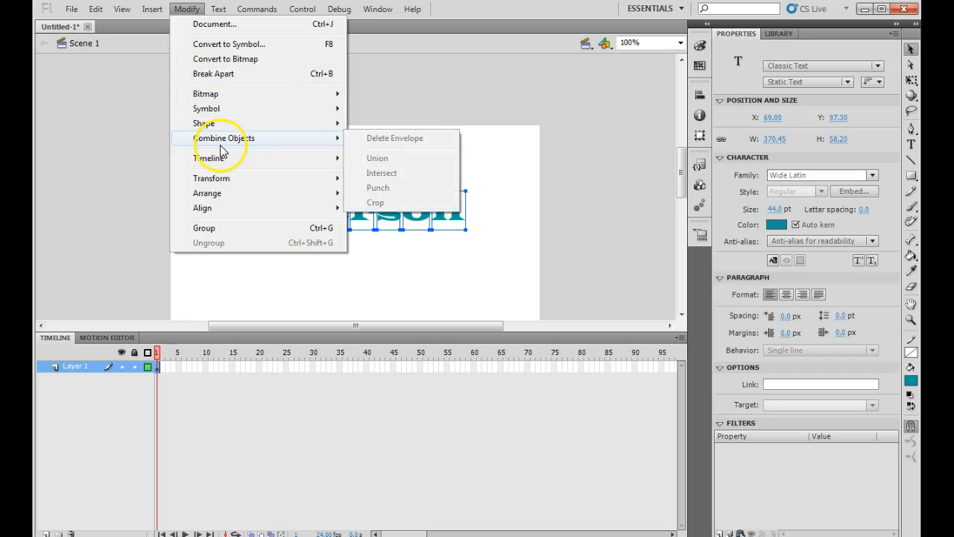
{"action": "mouse_move", "coordinate": [222, 162]}
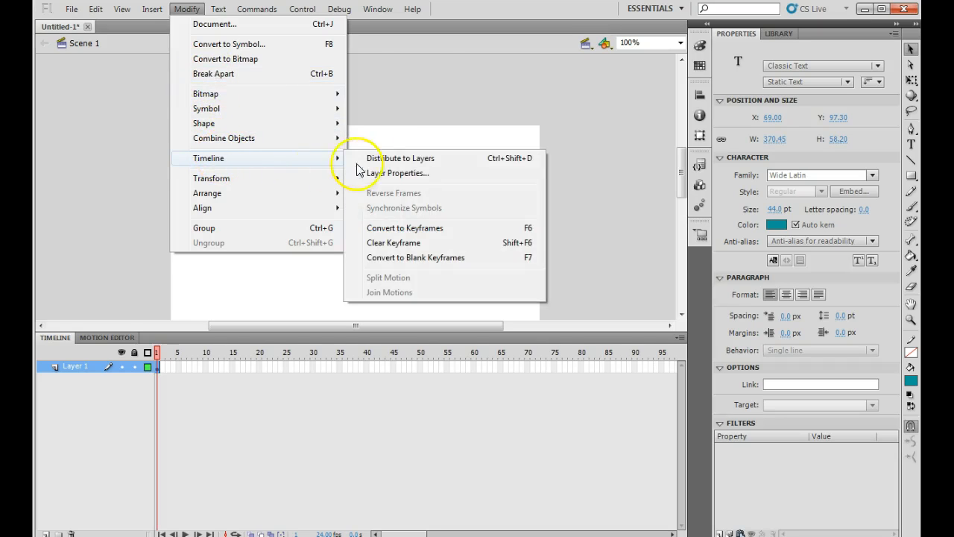
{"action": "left_click", "coordinate": [412, 164]}
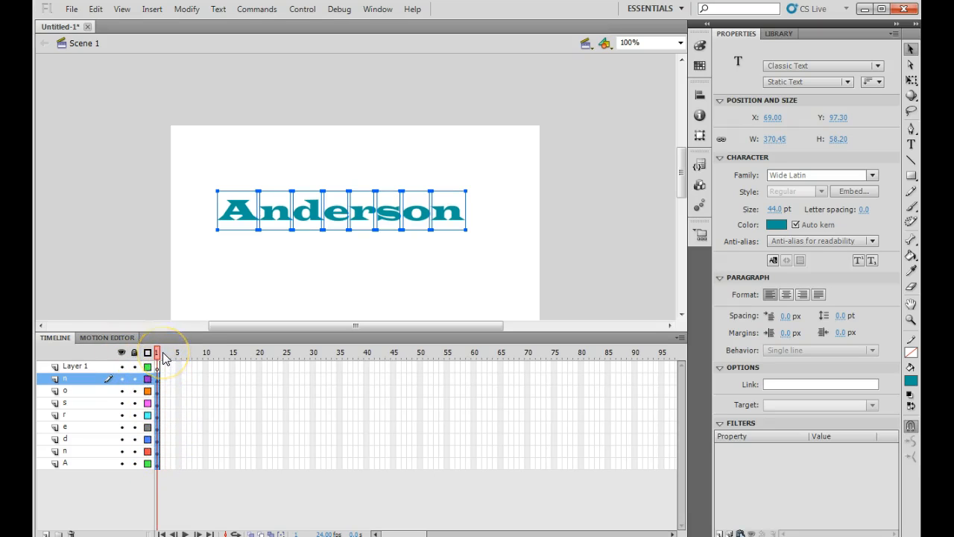
Select the first frame of every letter layer and apply a motion tween to all of them
{"action": "left_click", "coordinate": [193, 402]}
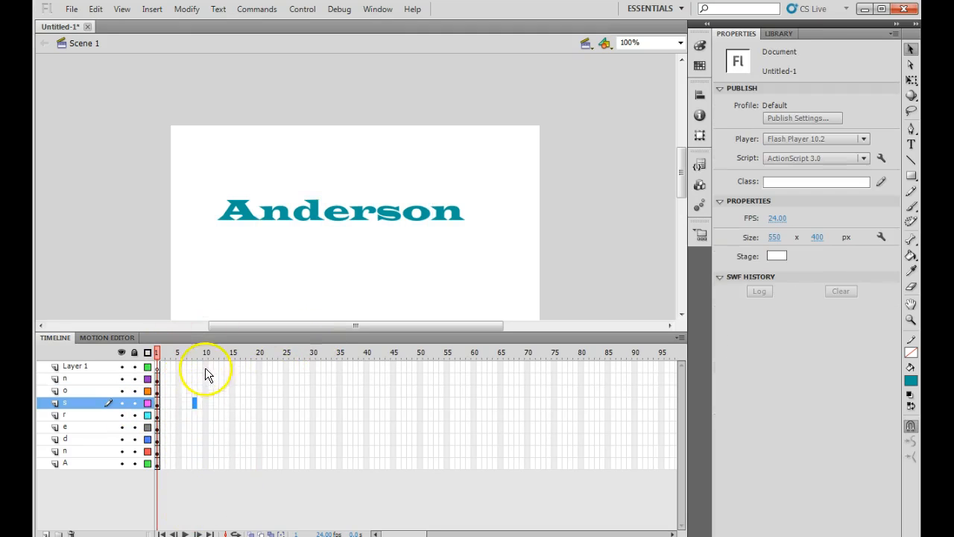
{"action": "left_click", "coordinate": [157, 379]}
{"action": "left_click_drag", "start_coordinate": [157, 464], "coordinate": [156, 465]}
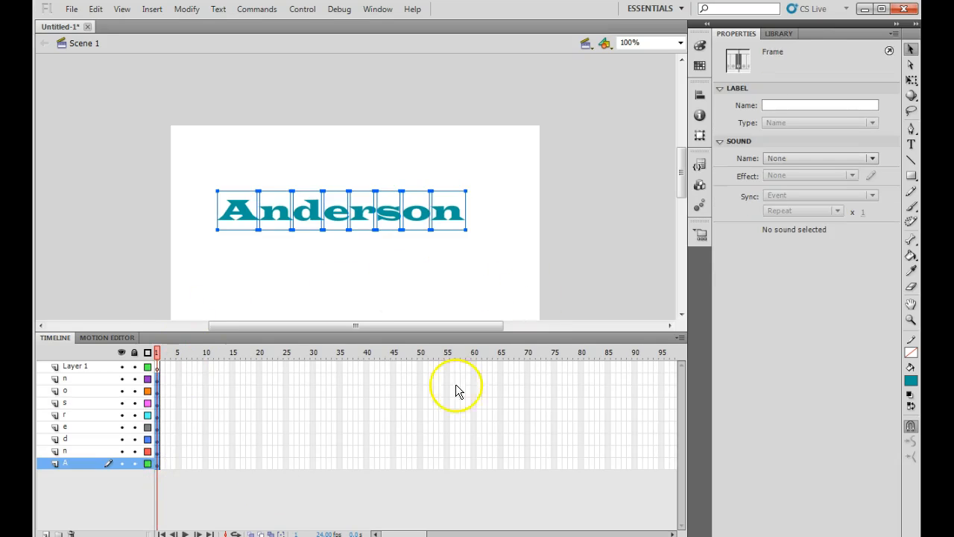
{"action": "left_click", "coordinate": [152, 11]}
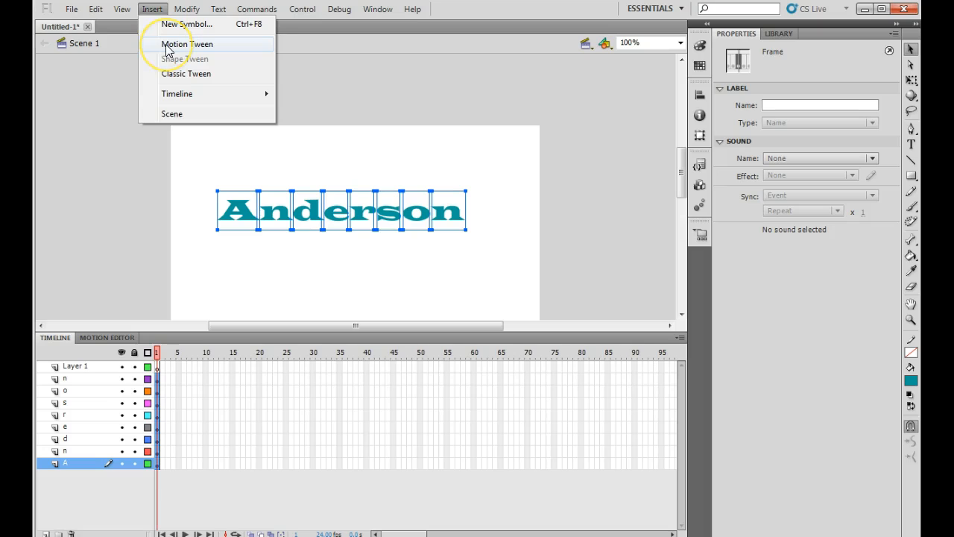
{"action": "left_click", "coordinate": [165, 45]}
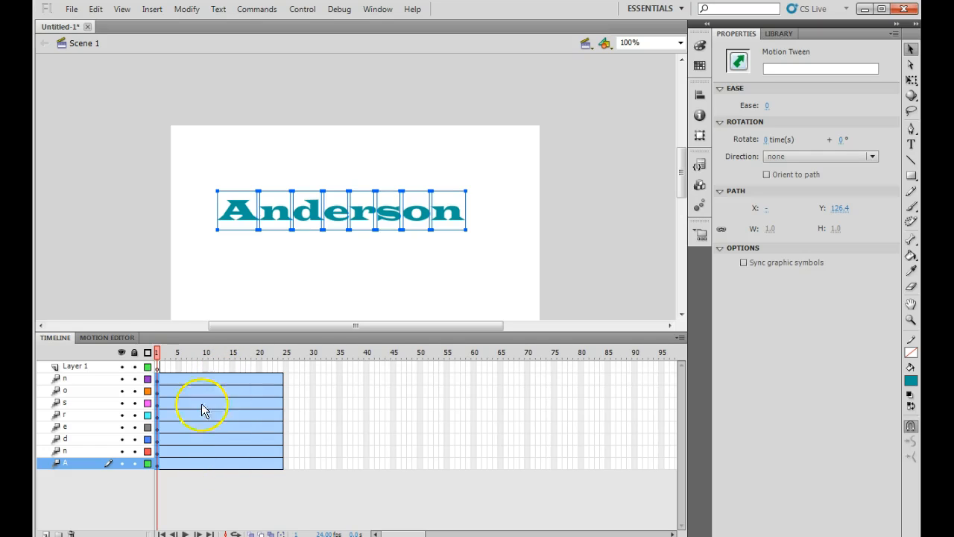
Extend the motion tweens of all letter layers to frame 35
{"action": "left_click", "coordinate": [157, 354]}
{"action": "left_click_drag", "start_coordinate": [158, 355], "coordinate": [279, 354]}
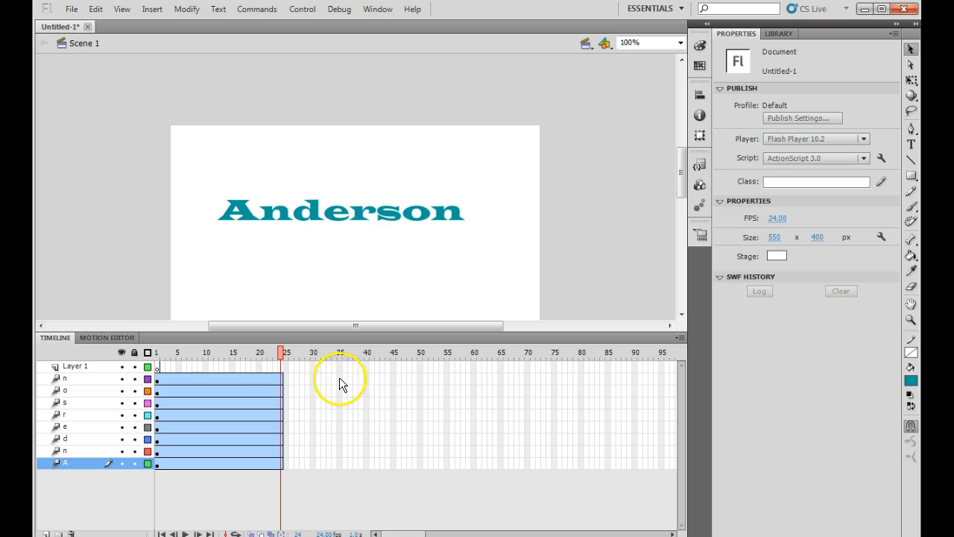
{"action": "left_click_drag", "start_coordinate": [339, 458], "coordinate": [339, 466]}
{"action": "right_click", "coordinate": [340, 448]}
{"action": "left_click", "coordinate": [405, 113]}
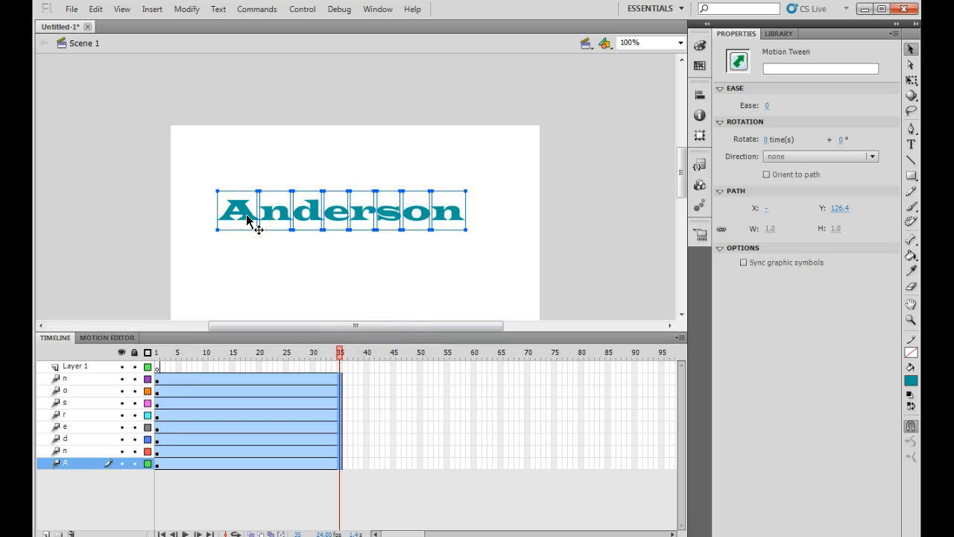
Scatter the letters to different positions on and around the stage at frame 35, and preview the movie
{"action": "left_click_drag", "start_coordinate": [245, 214], "coordinate": [280, 117]}
{"action": "left_click", "coordinate": [404, 293]}
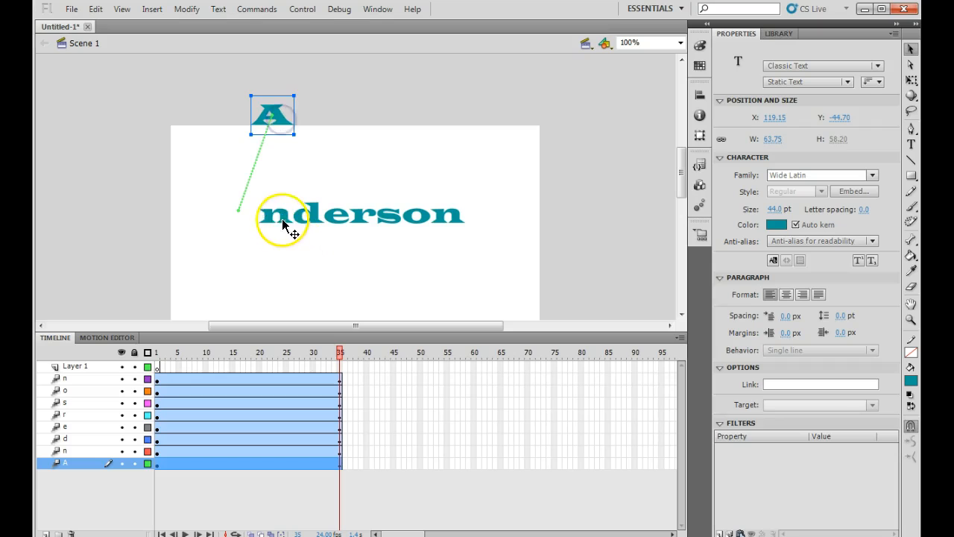
{"action": "left_click", "coordinate": [284, 217]}
{"action": "left_click_drag", "start_coordinate": [283, 217], "coordinate": [161, 280]}
{"action": "left_click", "coordinate": [309, 215]}
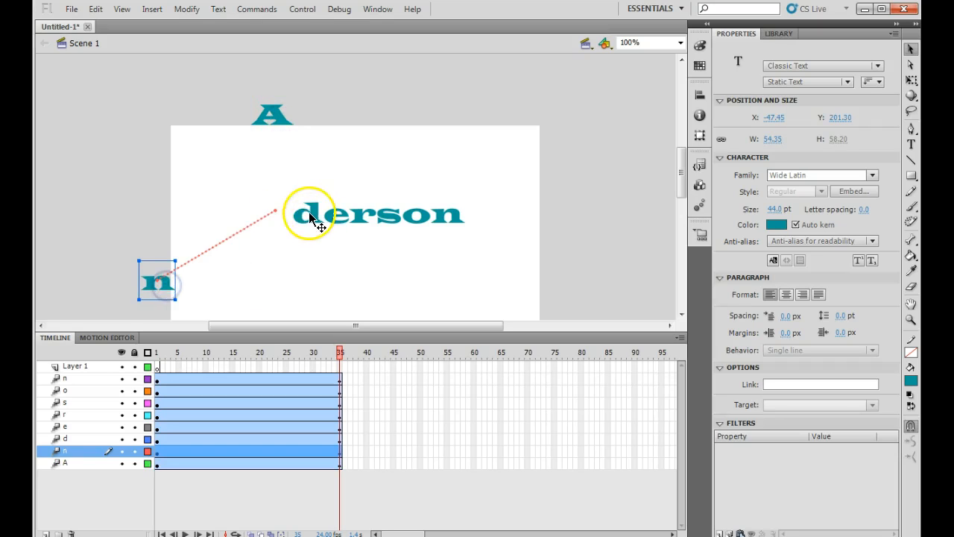
{"action": "left_click_drag", "start_coordinate": [319, 224], "coordinate": [253, 277]}
{"action": "left_click_drag", "start_coordinate": [370, 225], "coordinate": [344, 141]}
{"action": "left_click_drag", "start_coordinate": [397, 225], "coordinate": [291, 210]}
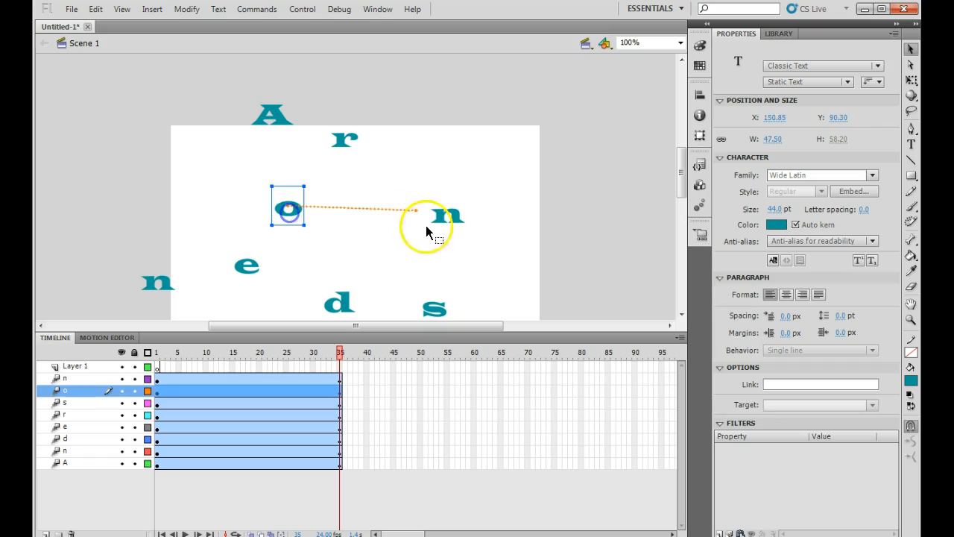
{"action": "left_click_drag", "start_coordinate": [459, 222], "coordinate": [498, 152]}
{"action": "left_click_drag", "start_coordinate": [342, 143], "coordinate": [374, 149]}
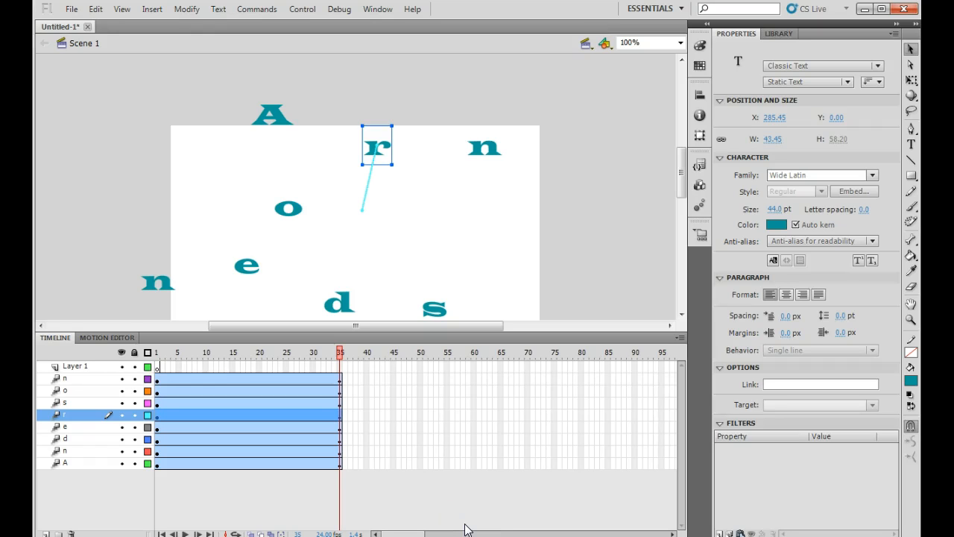
{"action": "key", "text": "ctrl+Return"}
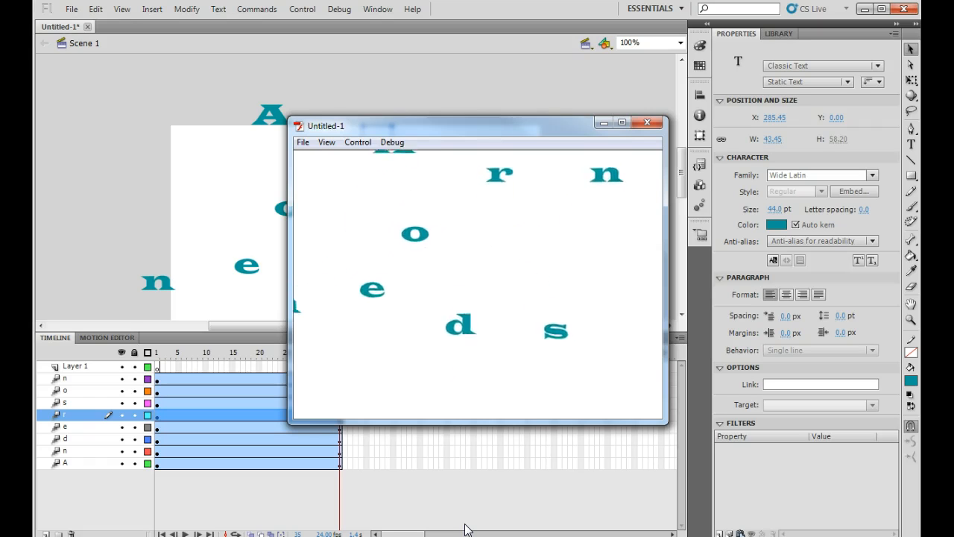
{"action": "left_click", "coordinate": [650, 123]}
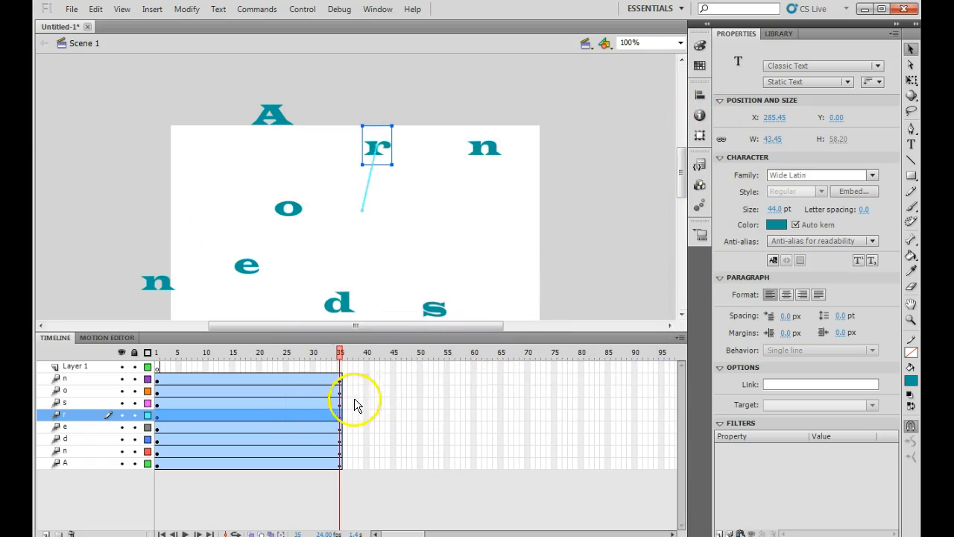
Try extending all letter tweens to frame 65 and previewing the movie, and undo the extension
{"action": "left_click_drag", "start_coordinate": [500, 374], "coordinate": [500, 462]}
{"action": "right_click", "coordinate": [500, 459]}
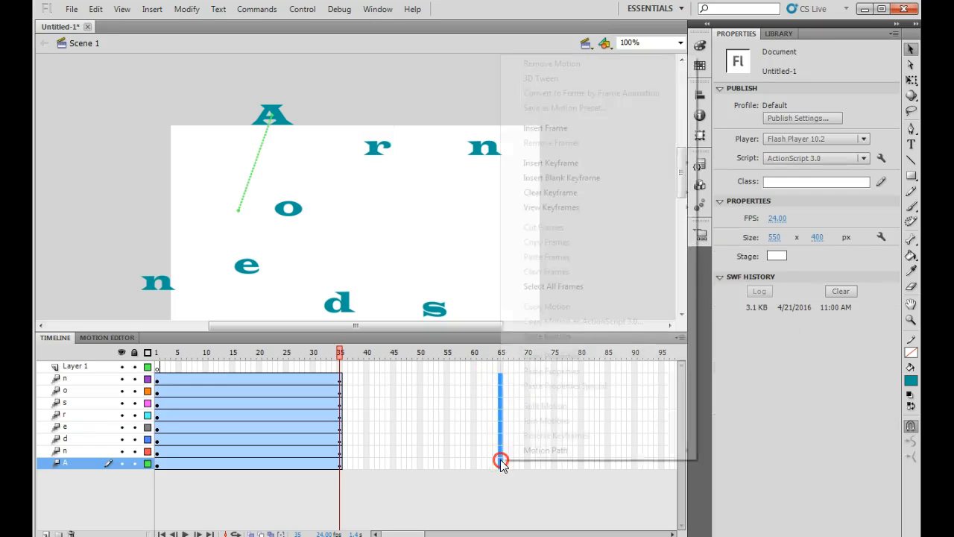
{"action": "mouse_move", "coordinate": [574, 216]}
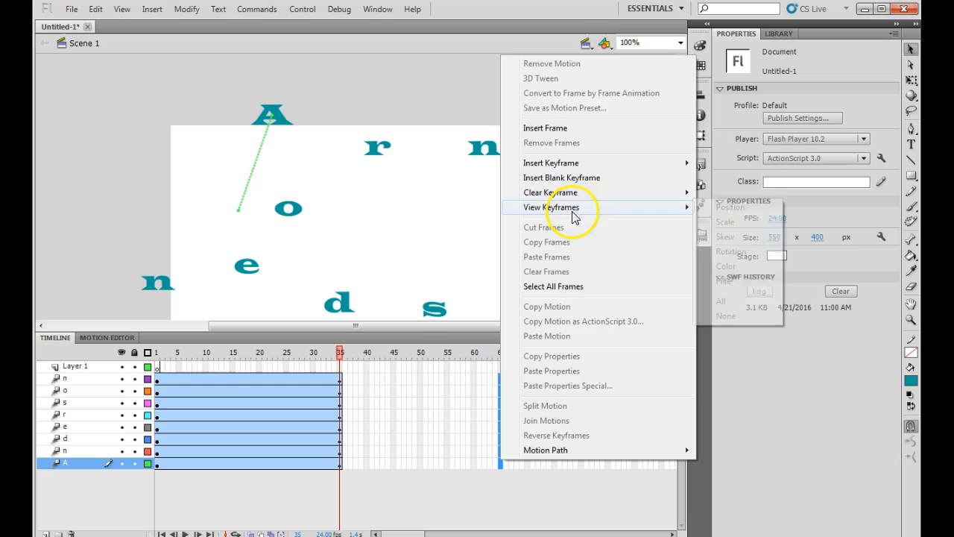
{"action": "left_click", "coordinate": [561, 131]}
{"action": "key", "text": "ctrl+Return"}
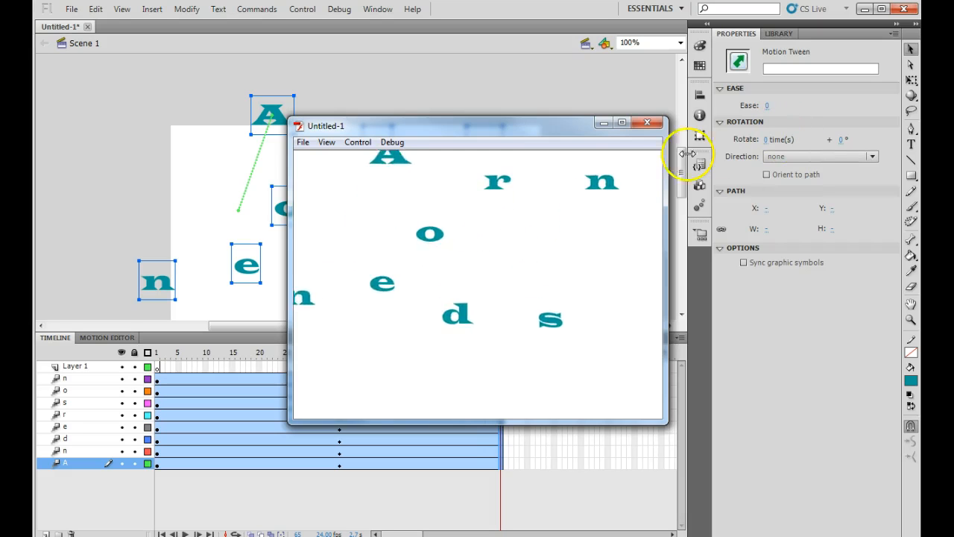
{"action": "left_click", "coordinate": [655, 125]}
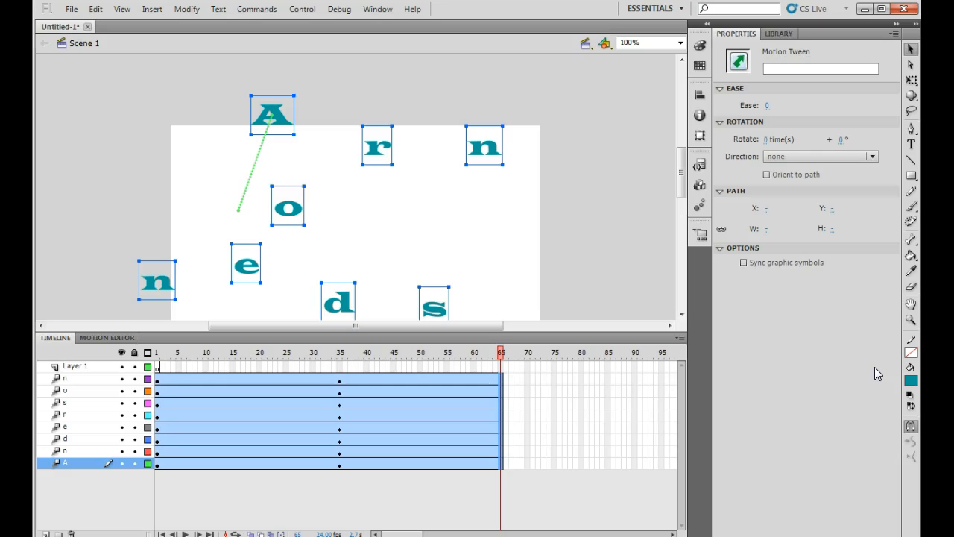
{"action": "key", "text": "ctrl+z"}
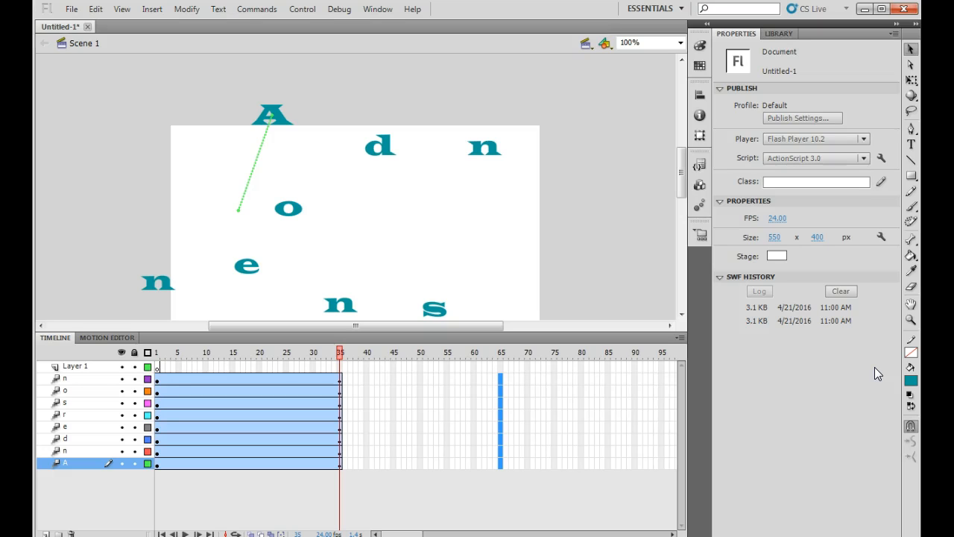
Reverse the motion paths of the name's final n and of the o
{"action": "right_click", "coordinate": [339, 383]}
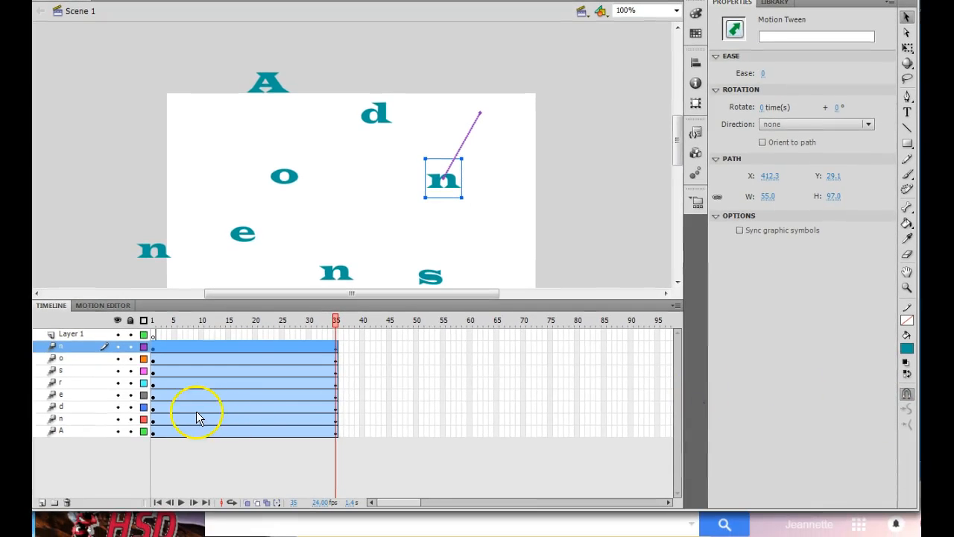
{"action": "right_click", "coordinate": [333, 358]}
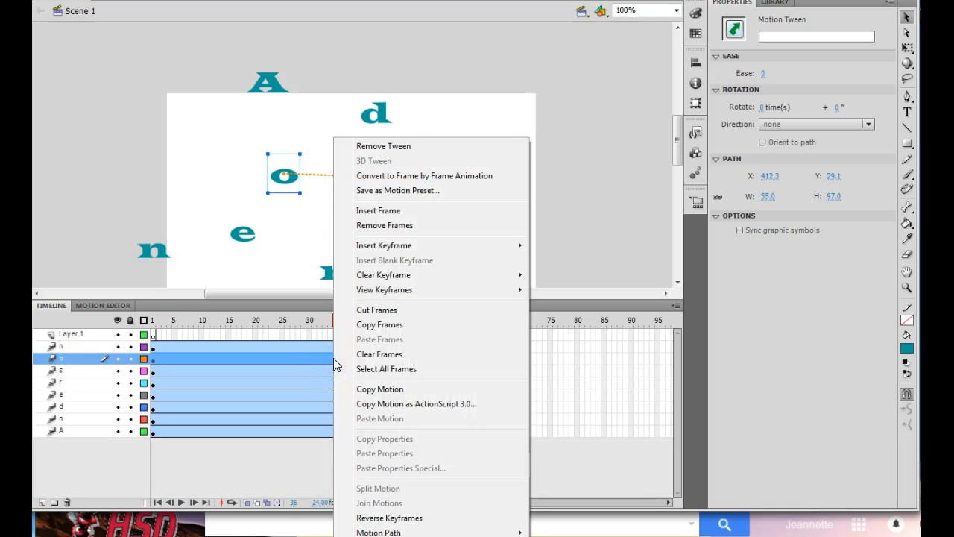
{"action": "mouse_move", "coordinate": [376, 531]}
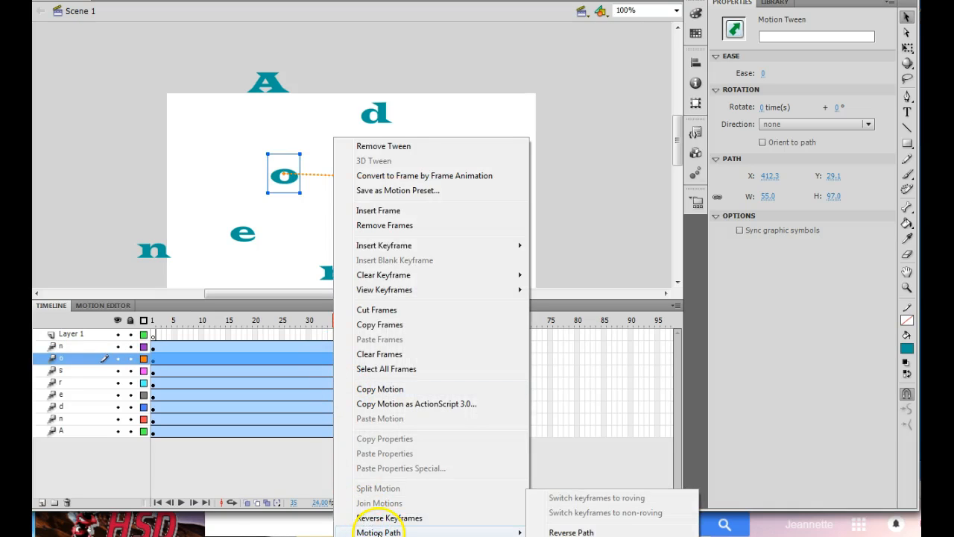
{"action": "left_click", "coordinate": [610, 532]}
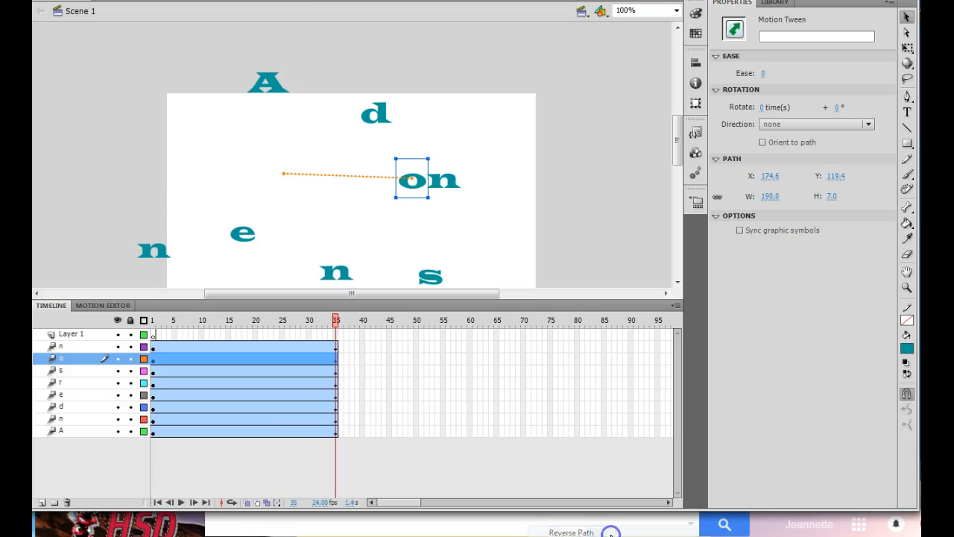
Reverse the motion path of the letter s from its keyframe at frame 35
{"action": "left_click", "coordinate": [331, 370]}
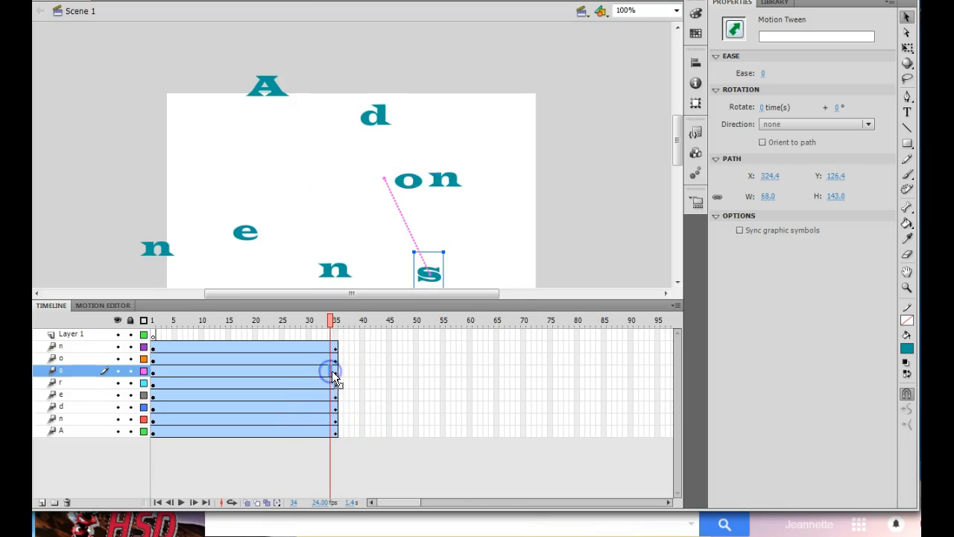
{"action": "right_click", "coordinate": [334, 370]}
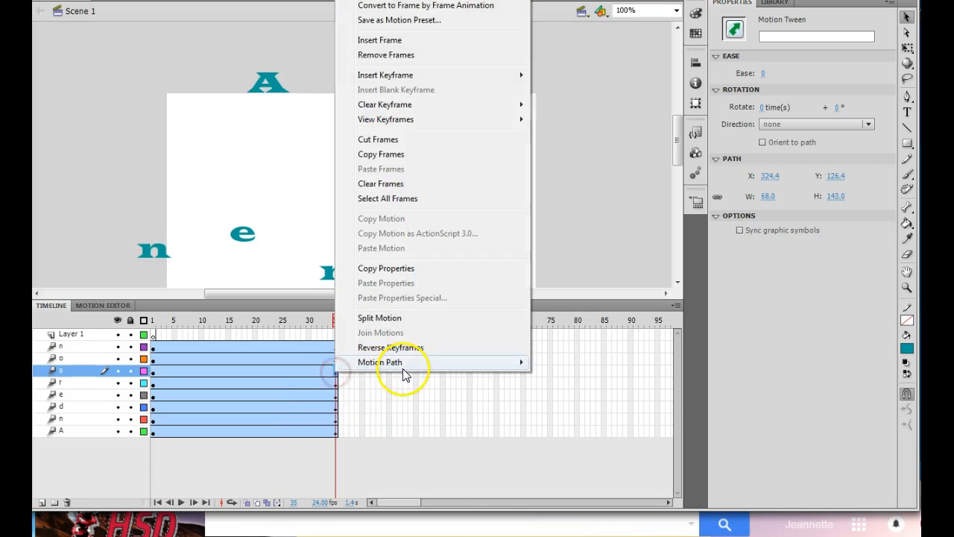
{"action": "mouse_move", "coordinate": [404, 367]}
{"action": "left_click", "coordinate": [583, 395]}
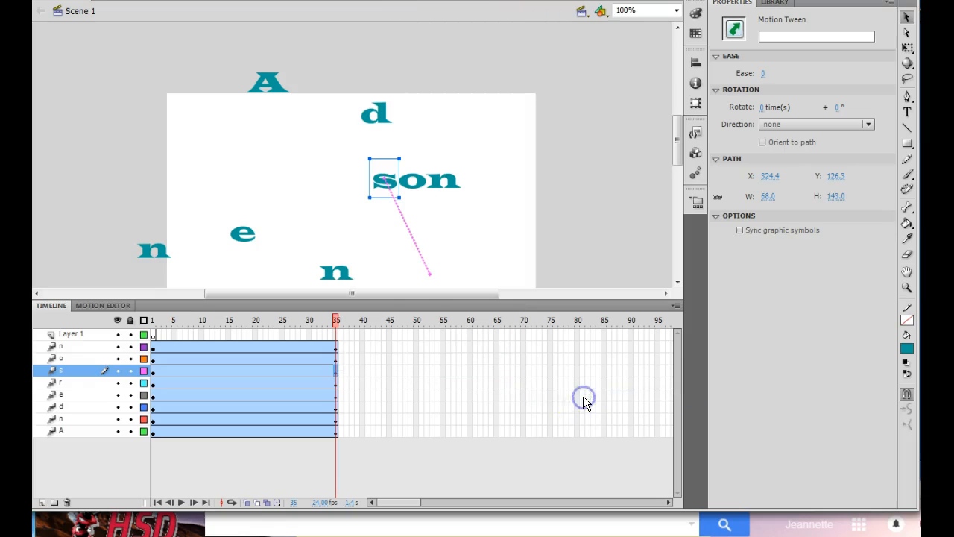
Reverse the motion paths of the remaining letters r, e, d, n and A, and preview the movie
{"action": "left_click", "coordinate": [330, 431]}
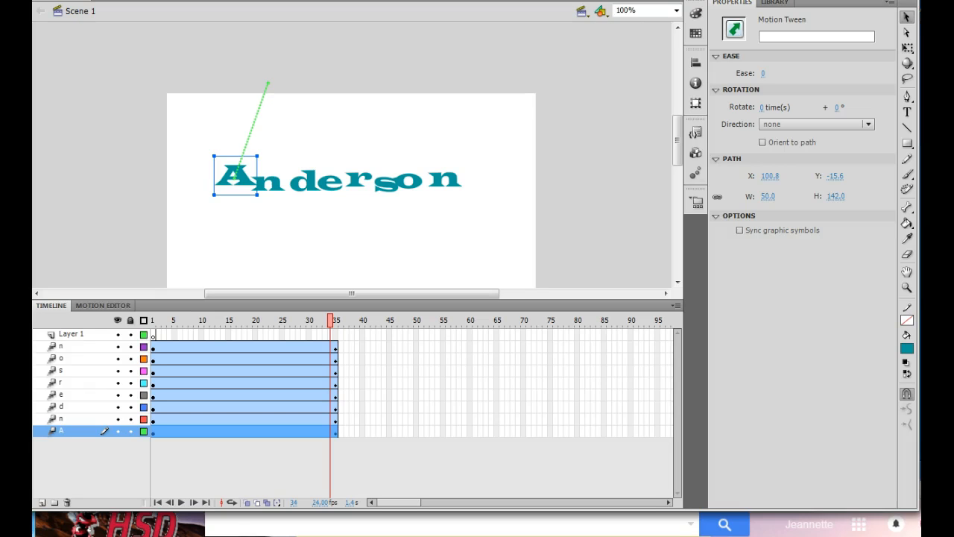
{"action": "key", "text": "ctrl+Return"}
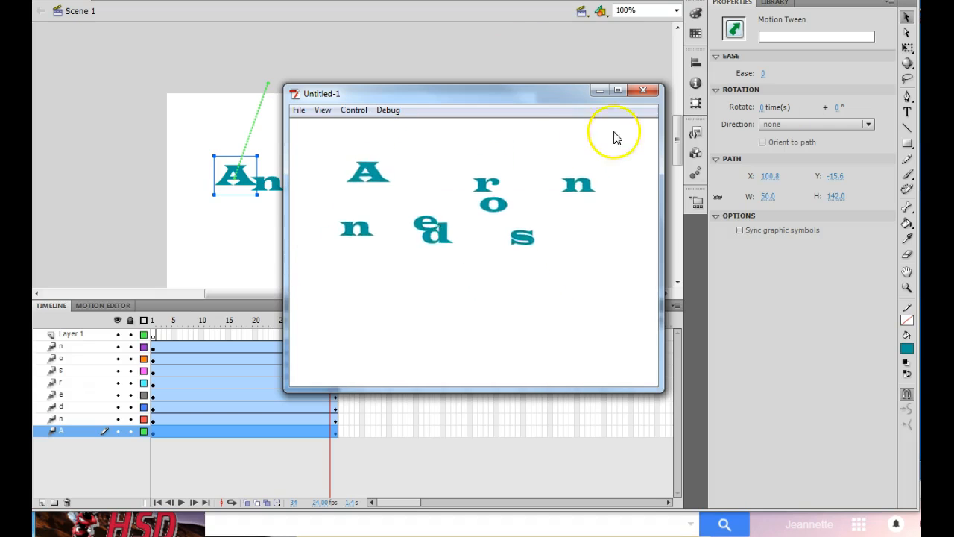
{"action": "left_click", "coordinate": [642, 91]}
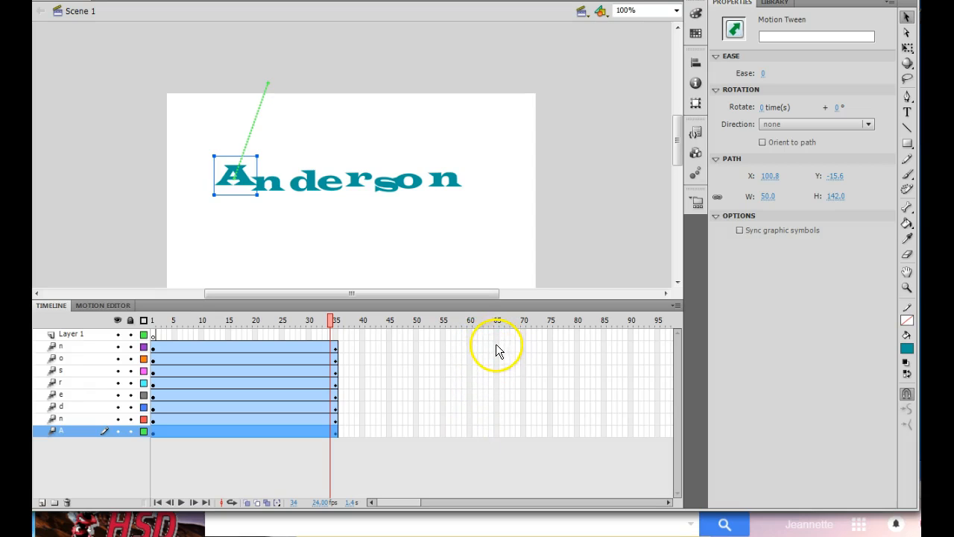
Insert frames at frame 65 on all eight letter layers to extend their tweens, and preview the movie
{"action": "left_click_drag", "start_coordinate": [496, 344], "coordinate": [497, 436]}
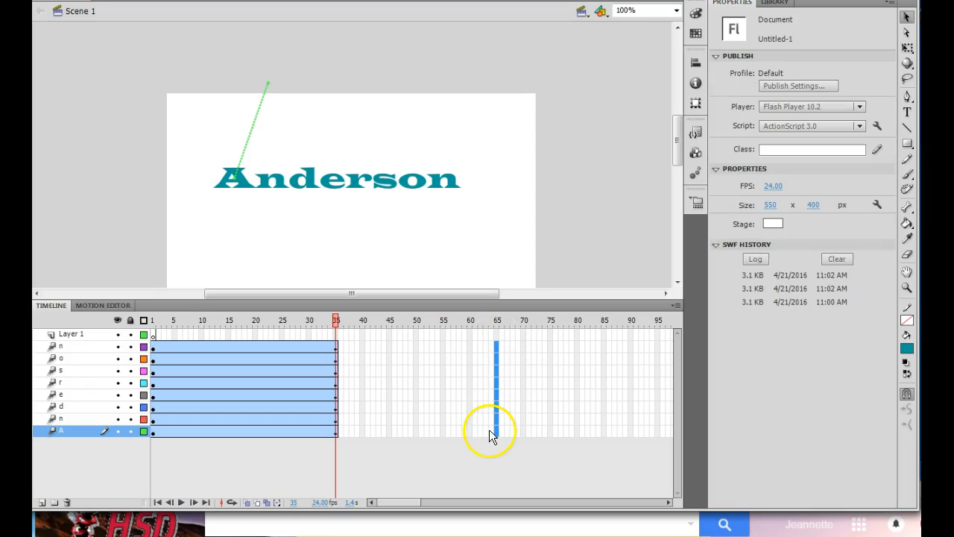
{"action": "left_click", "coordinate": [518, 351]}
{"action": "left_click", "coordinate": [495, 347]}
{"action": "left_click_drag", "start_coordinate": [496, 415], "coordinate": [496, 431]}
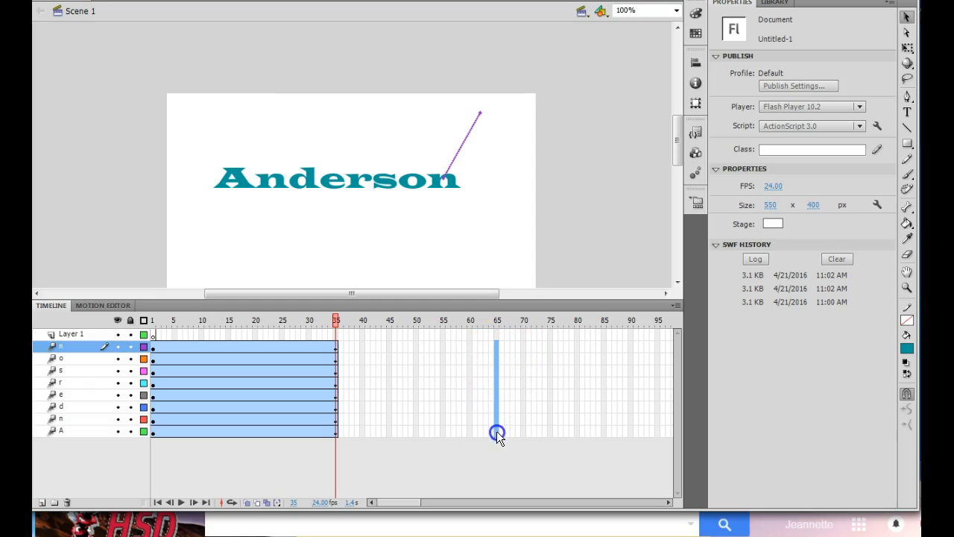
{"action": "right_click", "coordinate": [496, 384]}
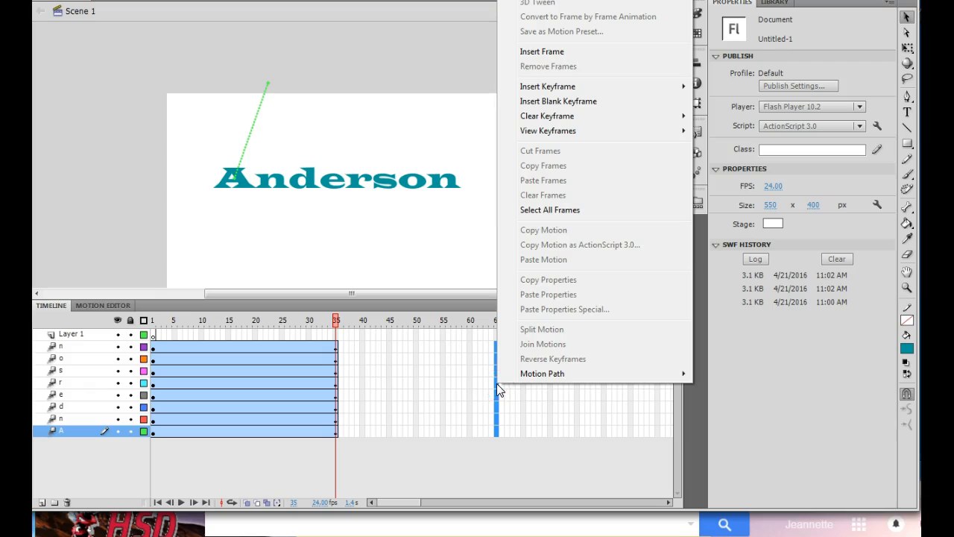
{"action": "left_click", "coordinate": [551, 58]}
{"action": "key", "text": "ctrl+Return"}
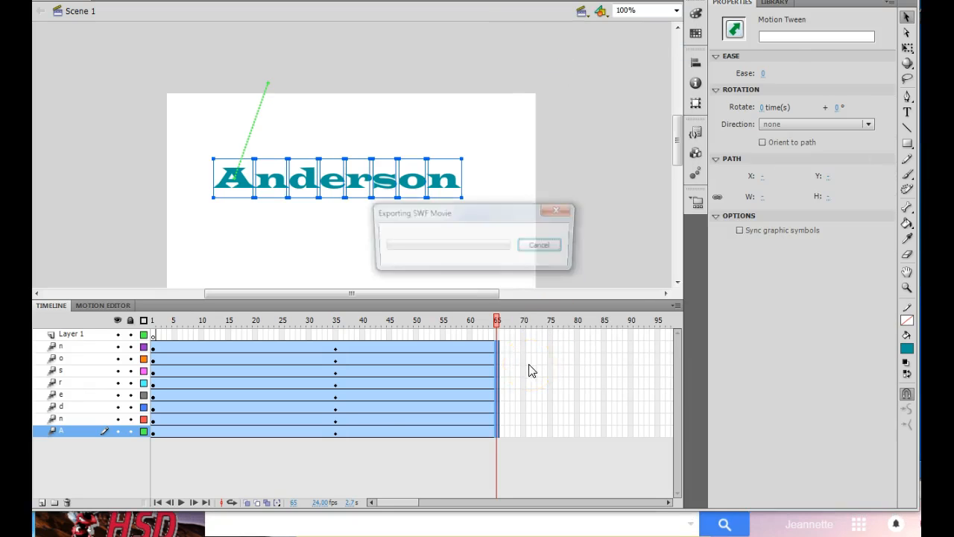